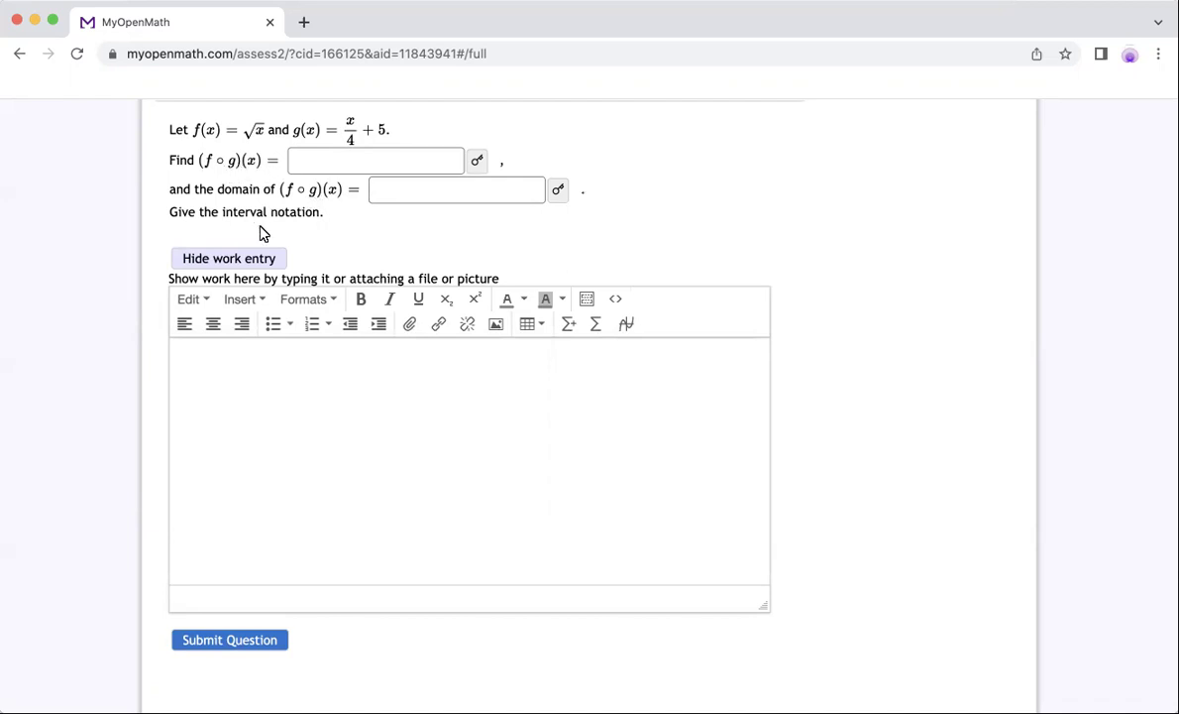
# Step: Write f(g(x))=f(x/4+5) in the work entry area and format it as a math expression
pyautogui.click(211, 353)
pyautogui.write('f(g(x))')
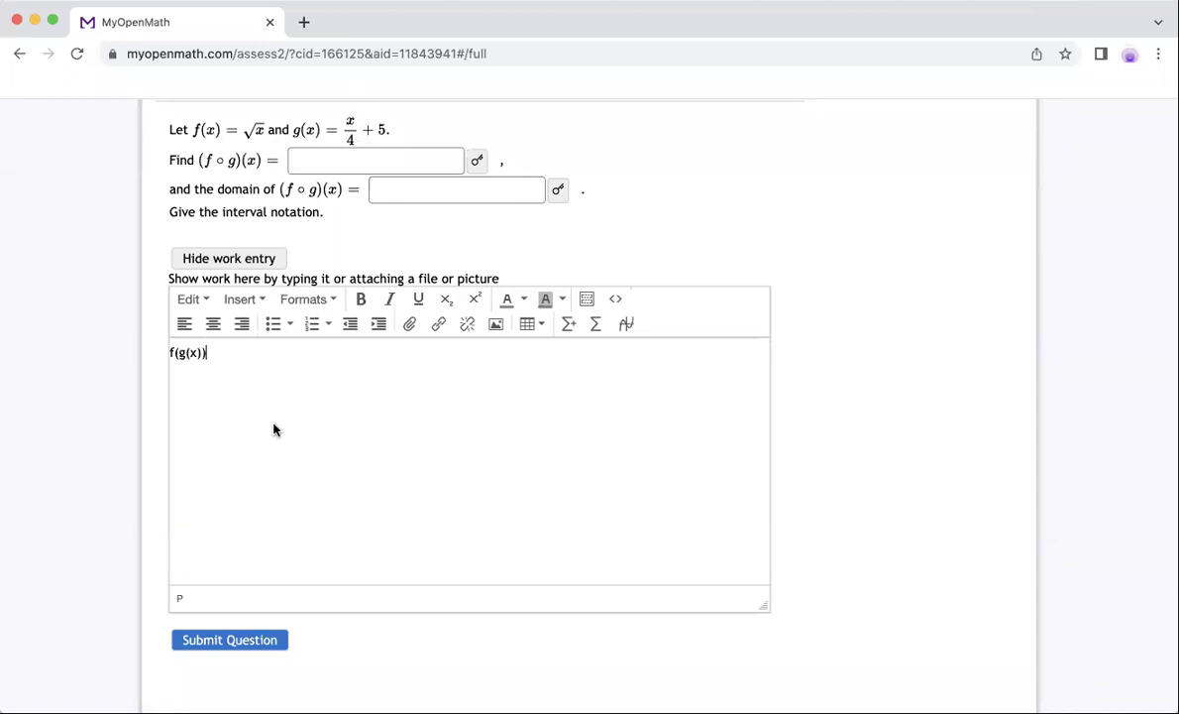
pyautogui.write('=f')
pyautogui.write('(x/4+5)')
pyautogui.moveTo(270, 352); pyautogui.dragTo(164, 355)
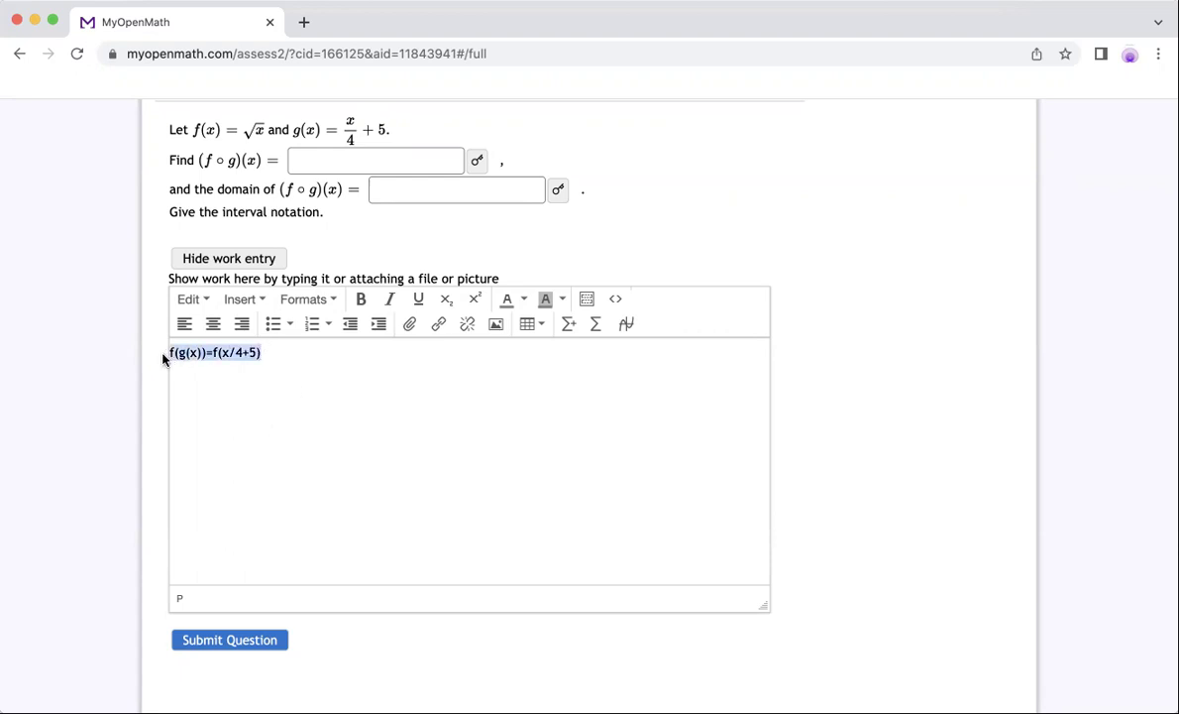
pyautogui.click(567, 327)
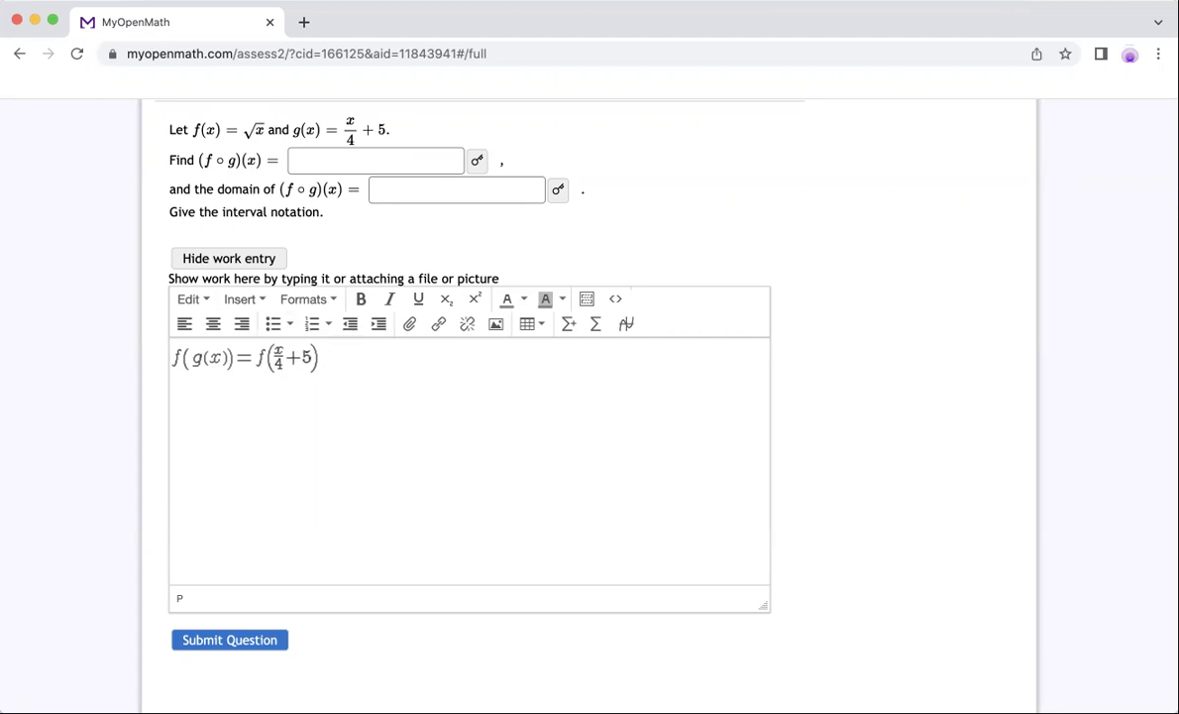
# Step: Append =sqrt(x/4+5) to the first line of work and format it as math
pyautogui.write('=sqrt(x/4+5)')
pyautogui.moveTo(398, 356); pyautogui.dragTo(319, 357)
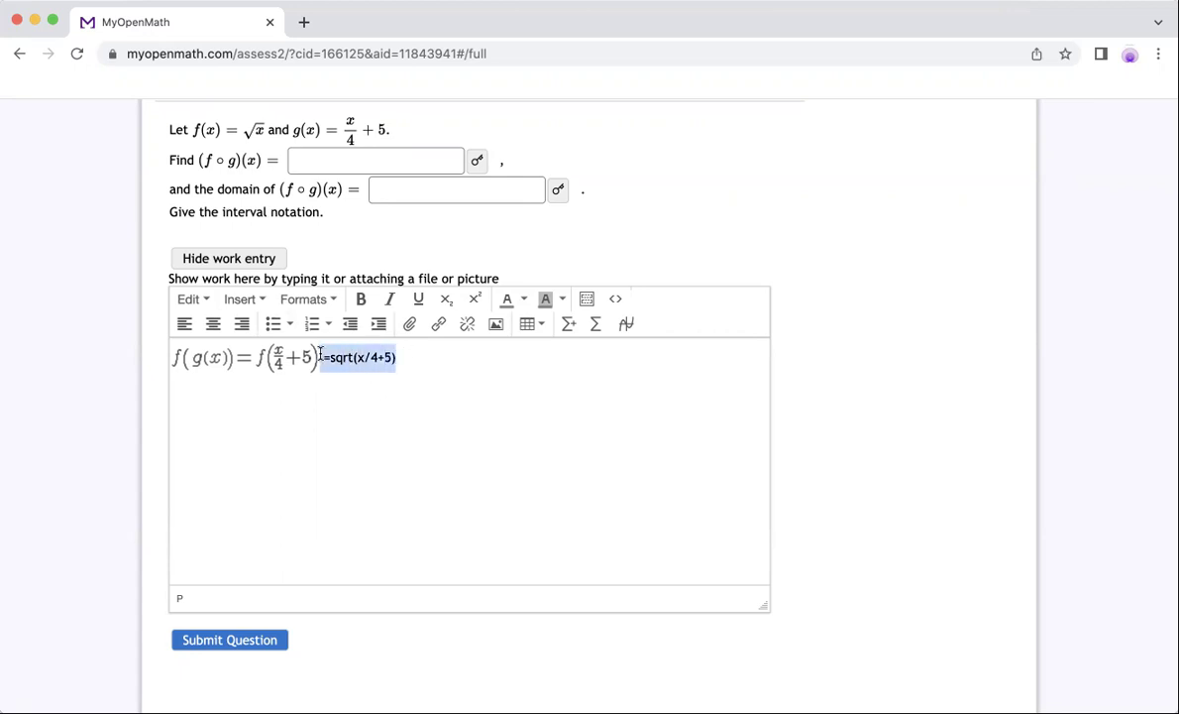
pyautogui.click(567, 328)
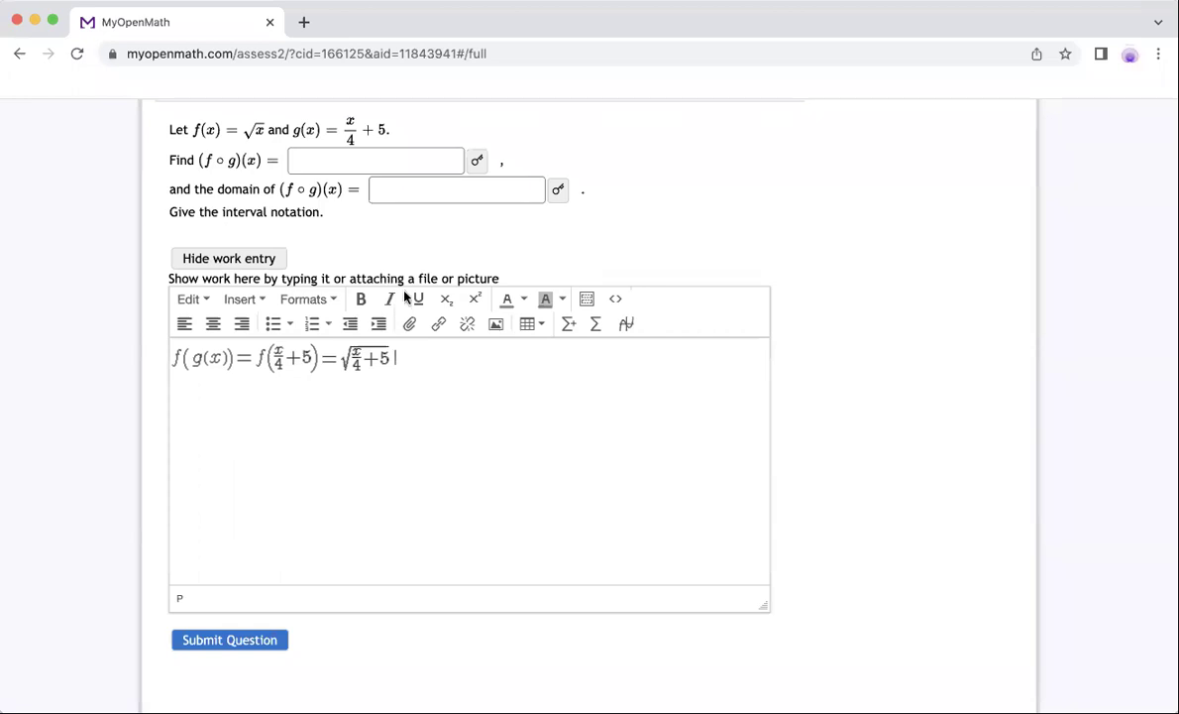
# Step: Enter the square root of x/4+5 as the answer for (f∘g)(x) and submit the question
pyautogui.click(334, 156)
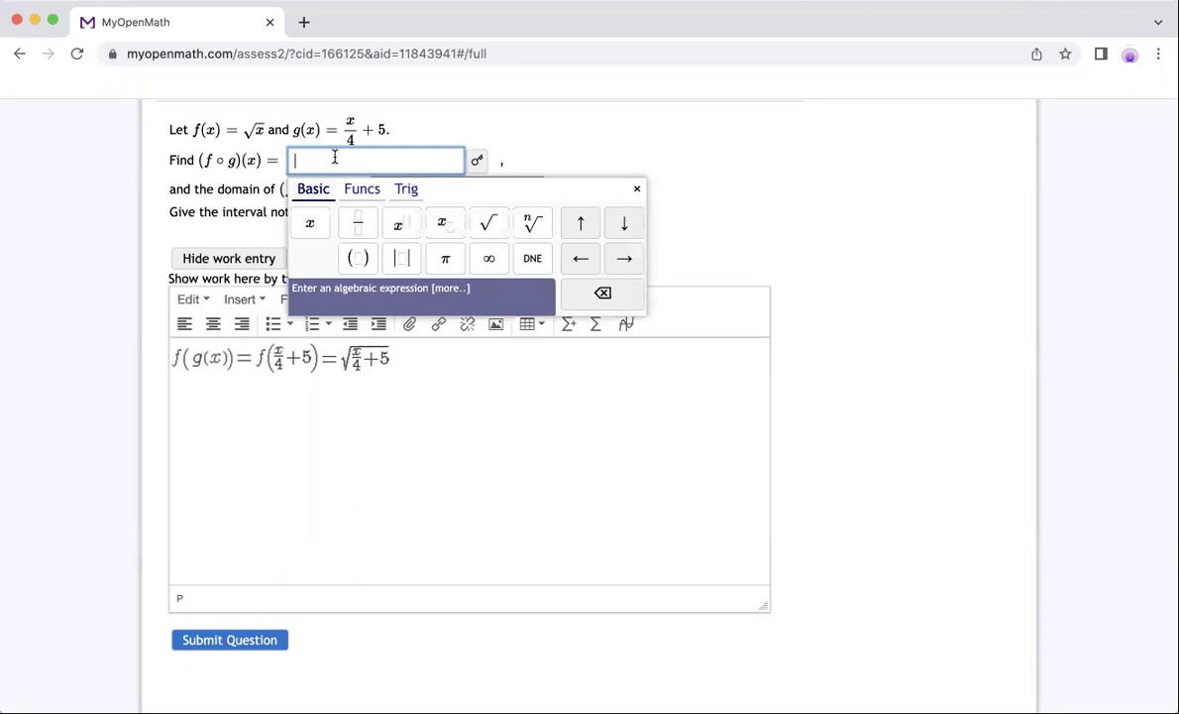
pyautogui.click(492, 223)
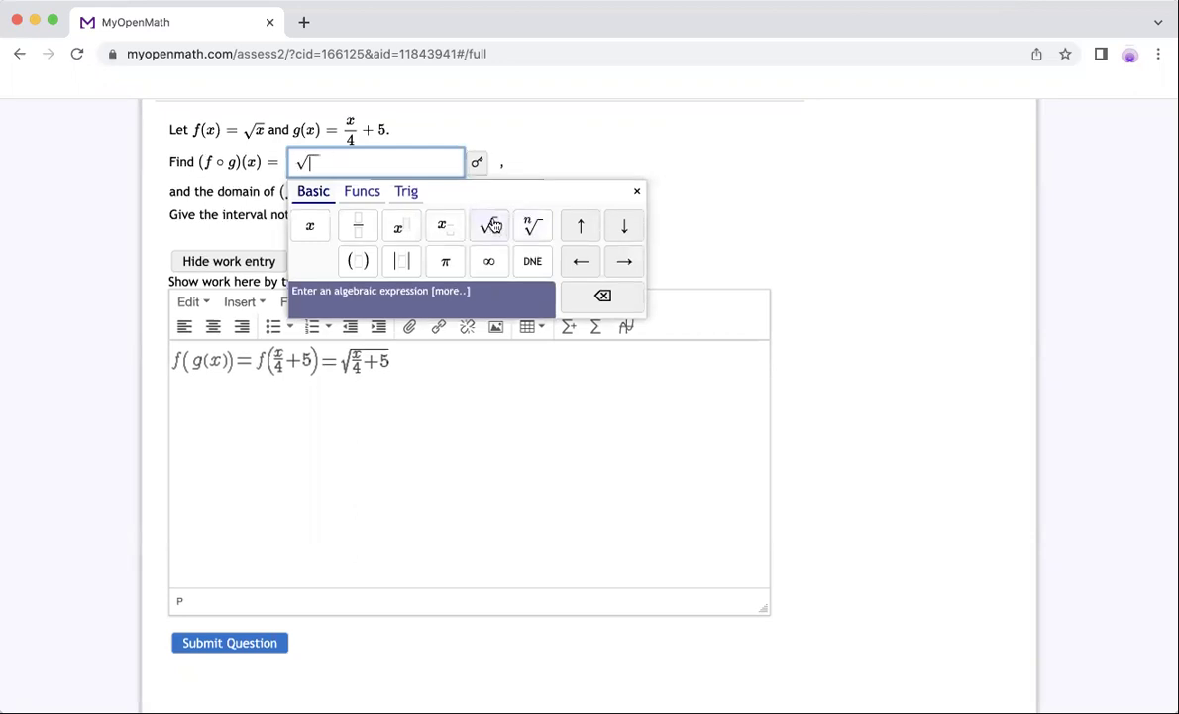
pyautogui.write('x/4')
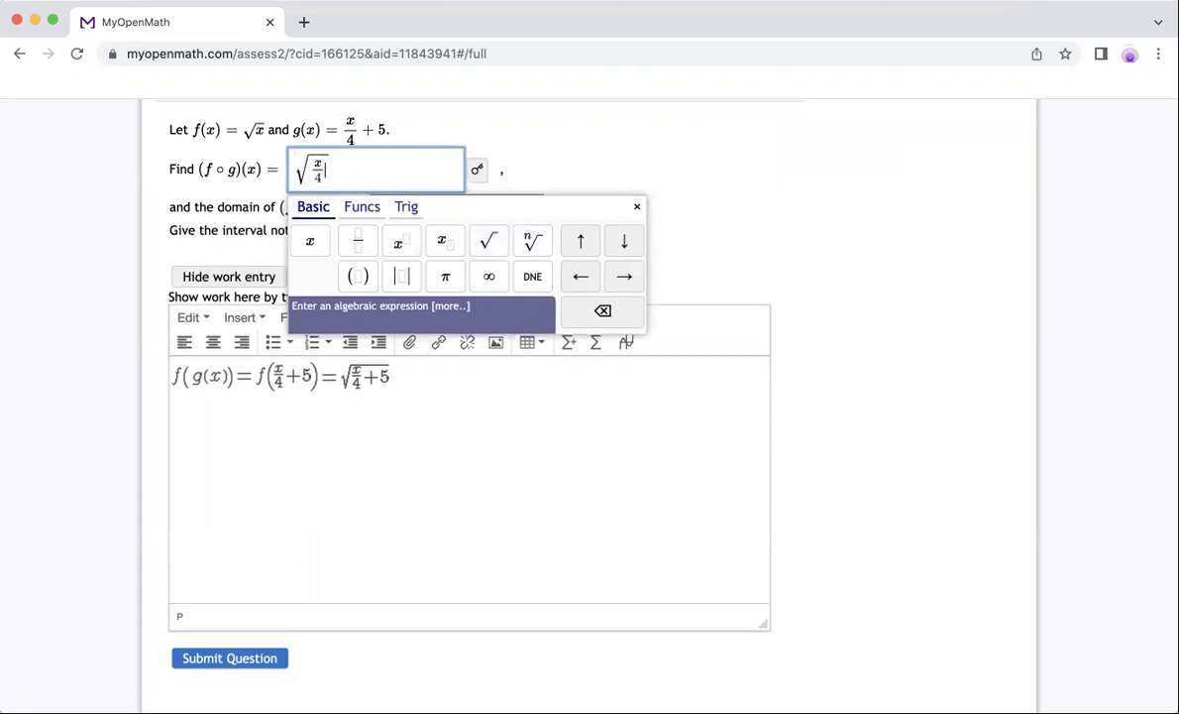
pyautogui.press('Right')
pyautogui.write('=5')
pyautogui.press('BackSpace')
pyautogui.press('BackSpace')
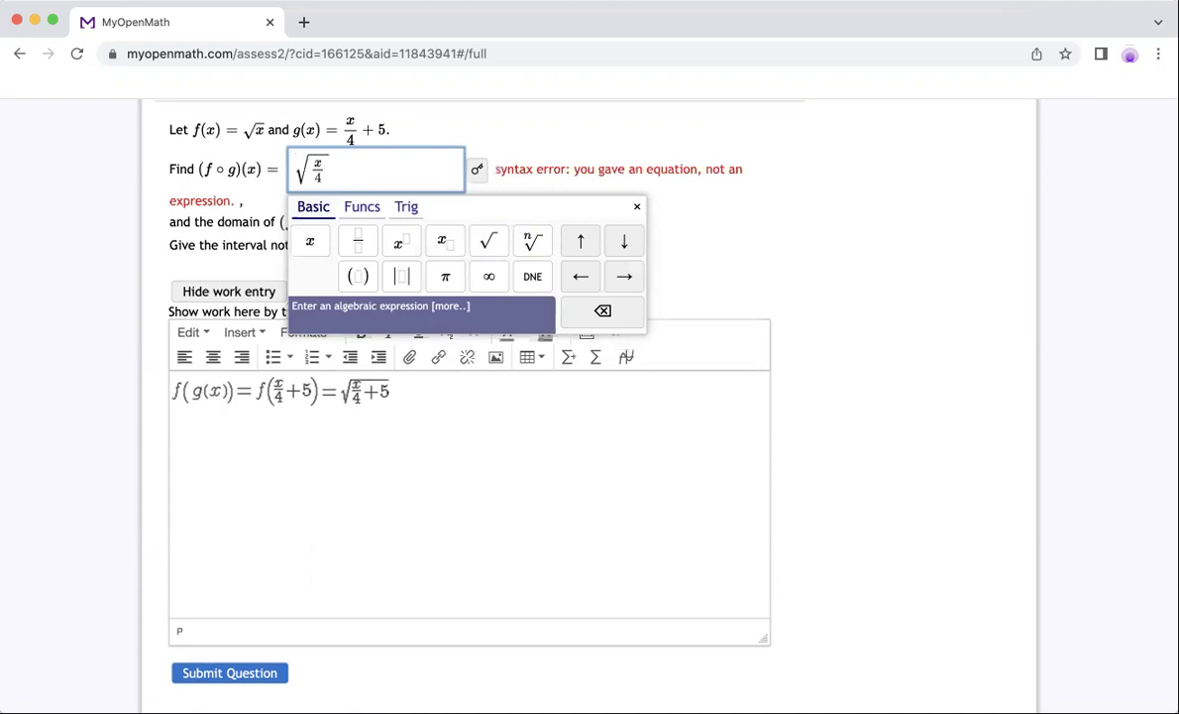
pyautogui.write('+5')
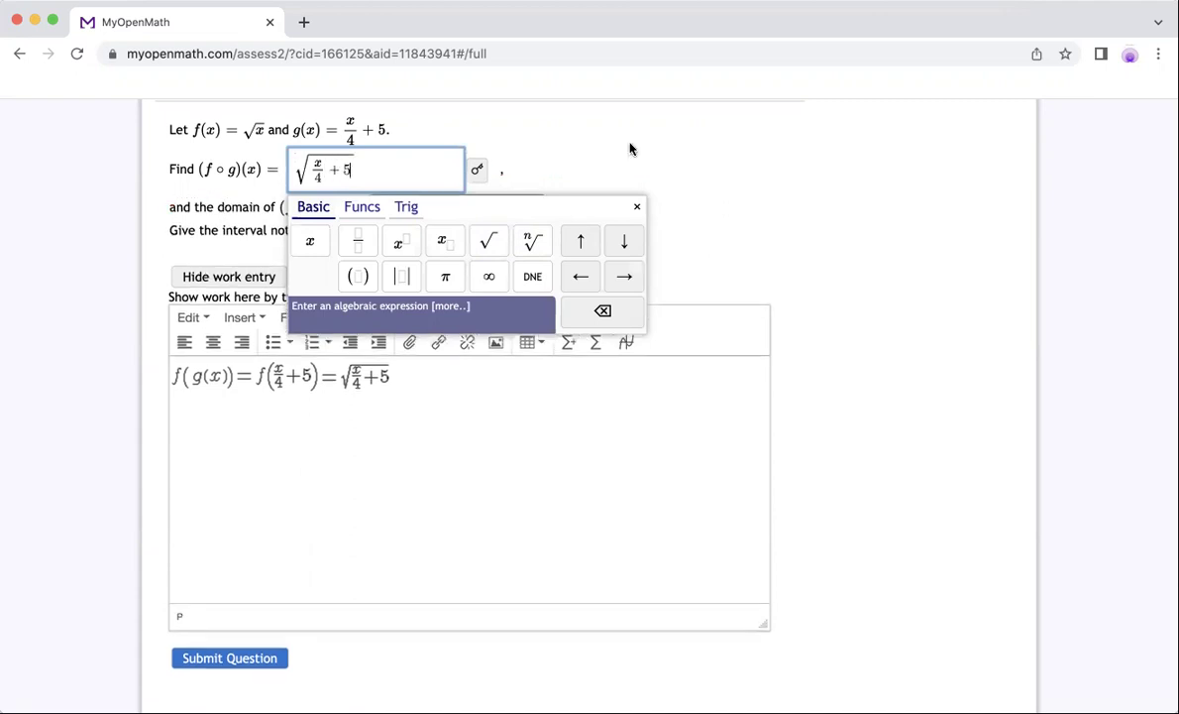
pyautogui.click(719, 156)
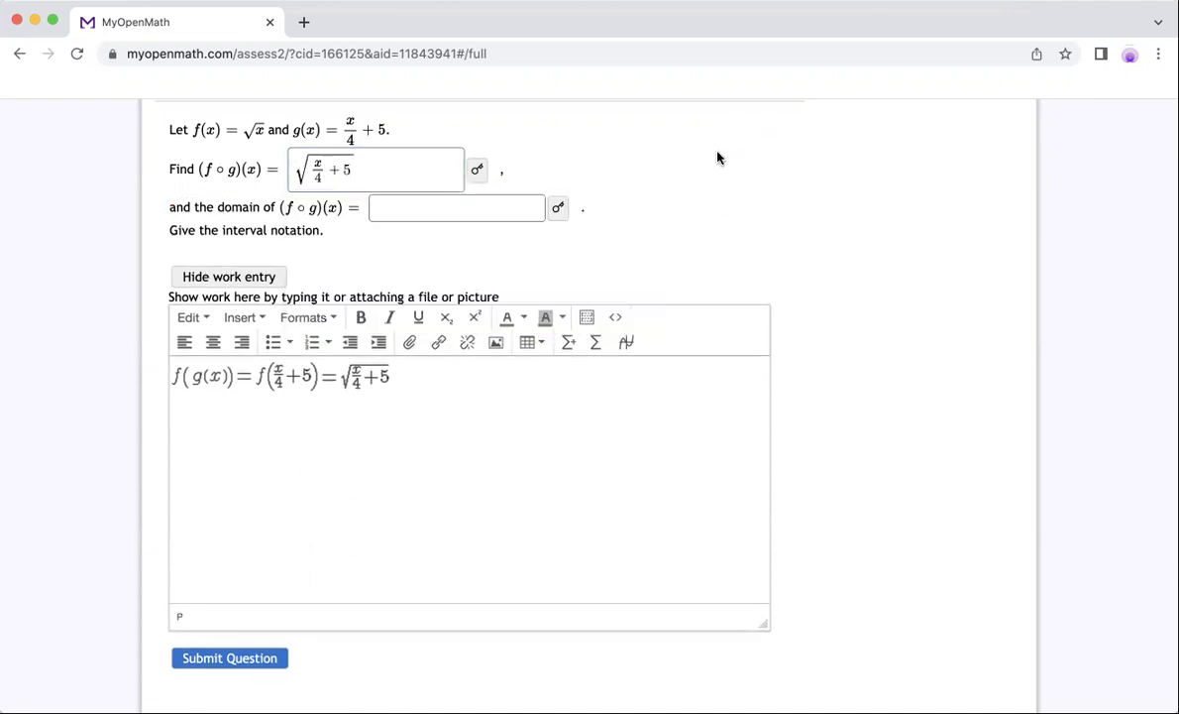
pyautogui.click(529, 401)
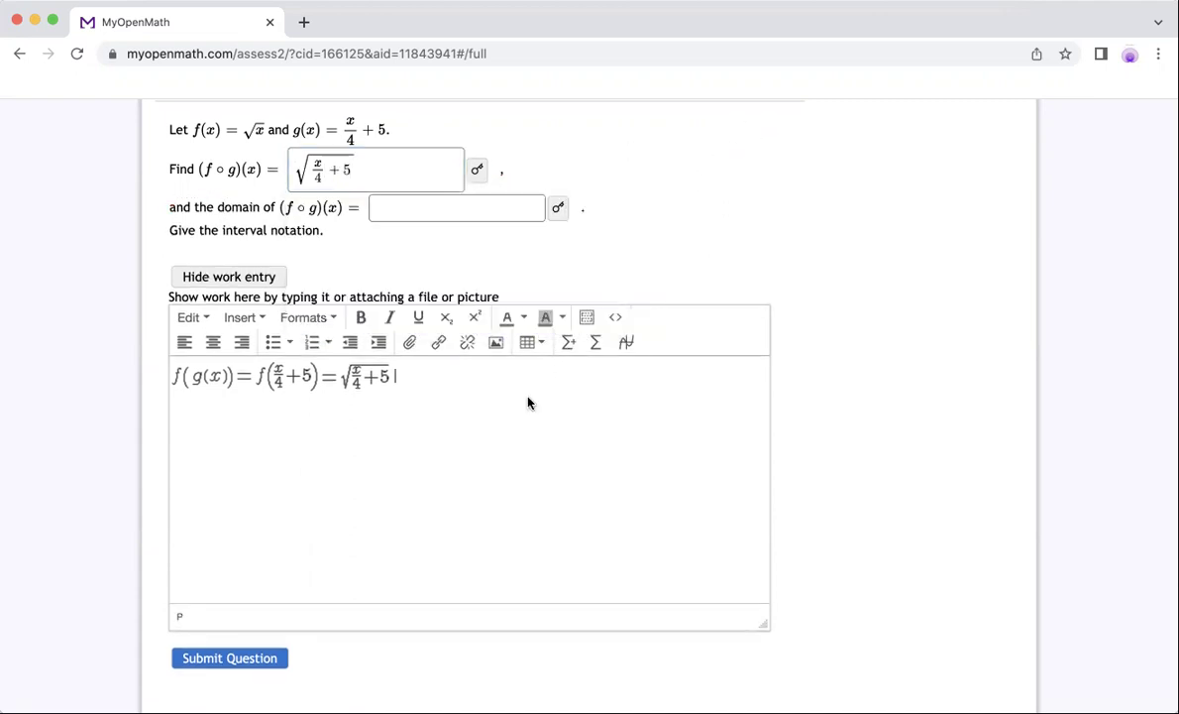
pyautogui.click(256, 659)
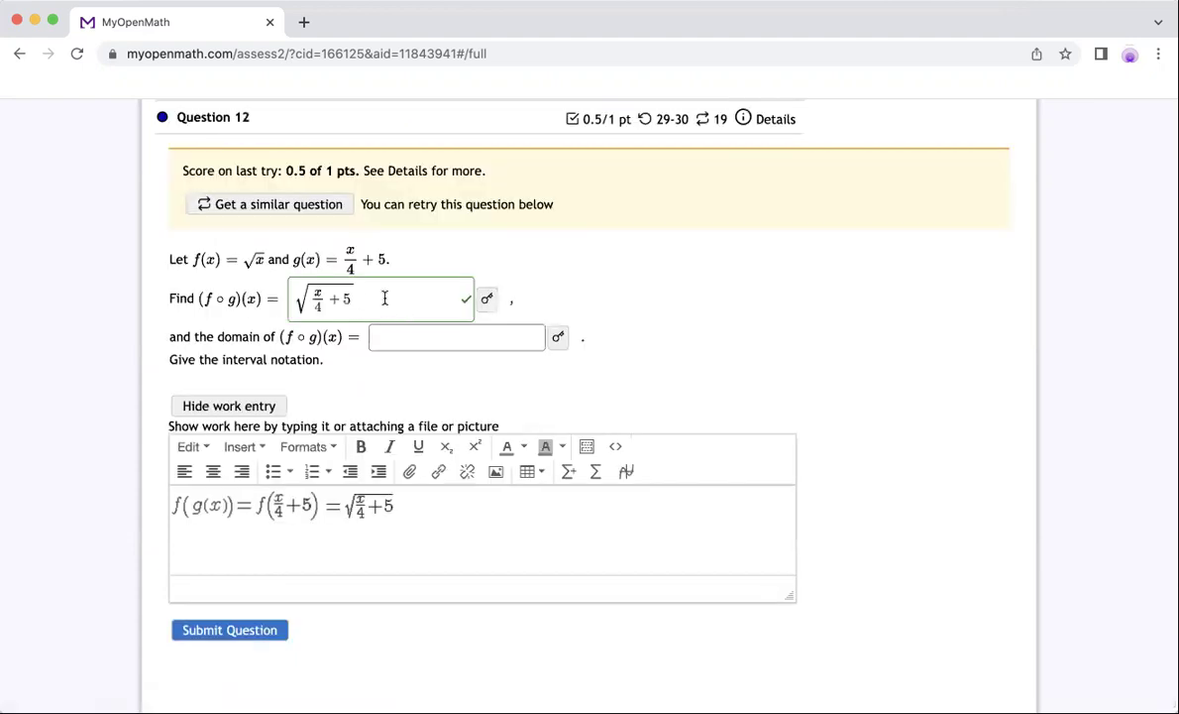
# Step: Add the inequality x/4+5>=0 as a math expression on a new line below the composition work
pyautogui.scroll(-1, 531, 439)
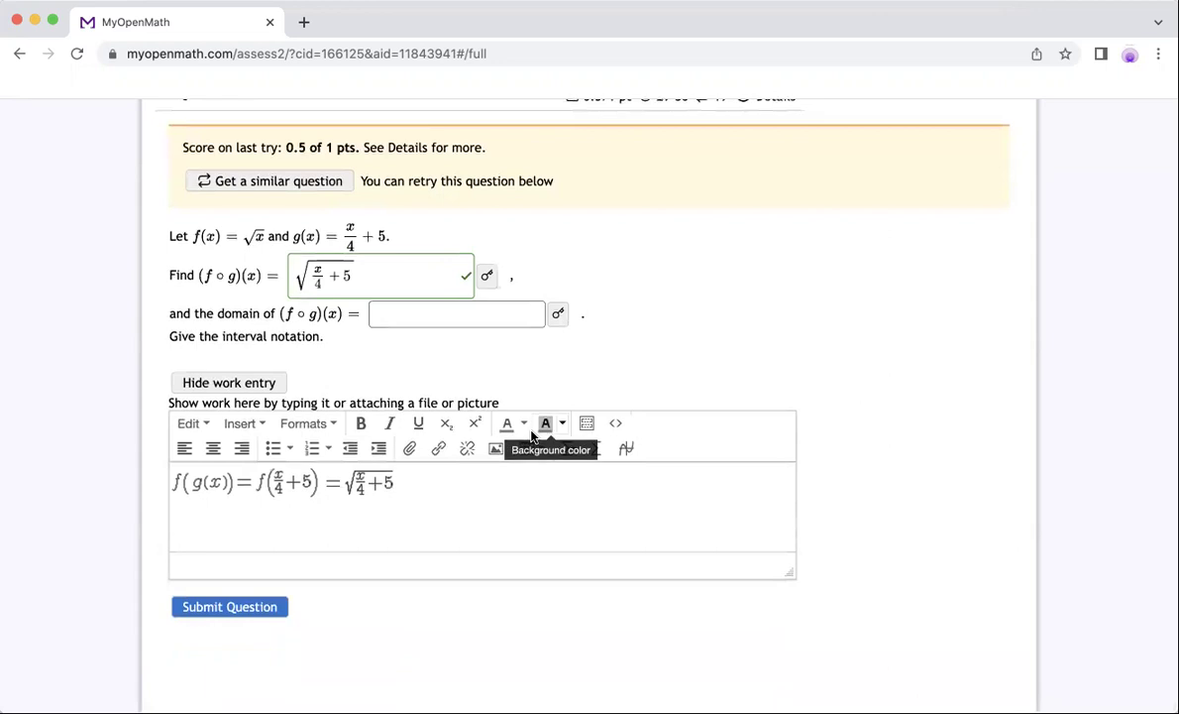
pyautogui.click(431, 485)
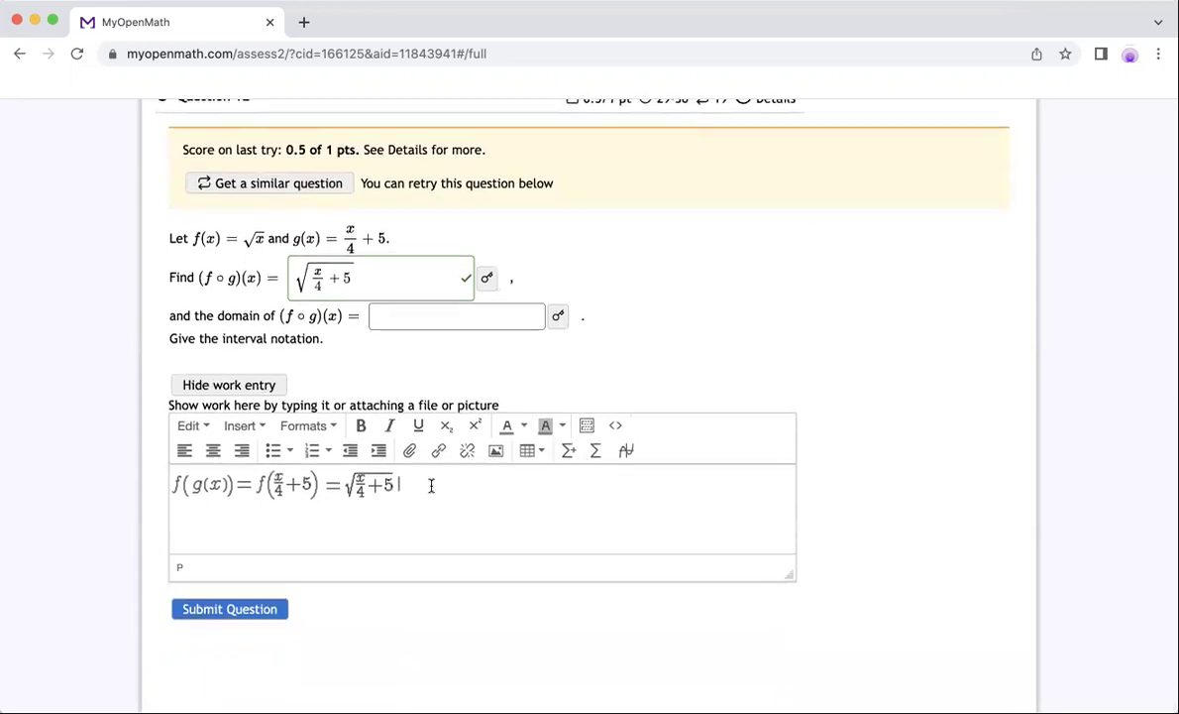
pyautogui.press('Return')
pyautogui.press('Return')
pyautogui.write('x/4+5=0')
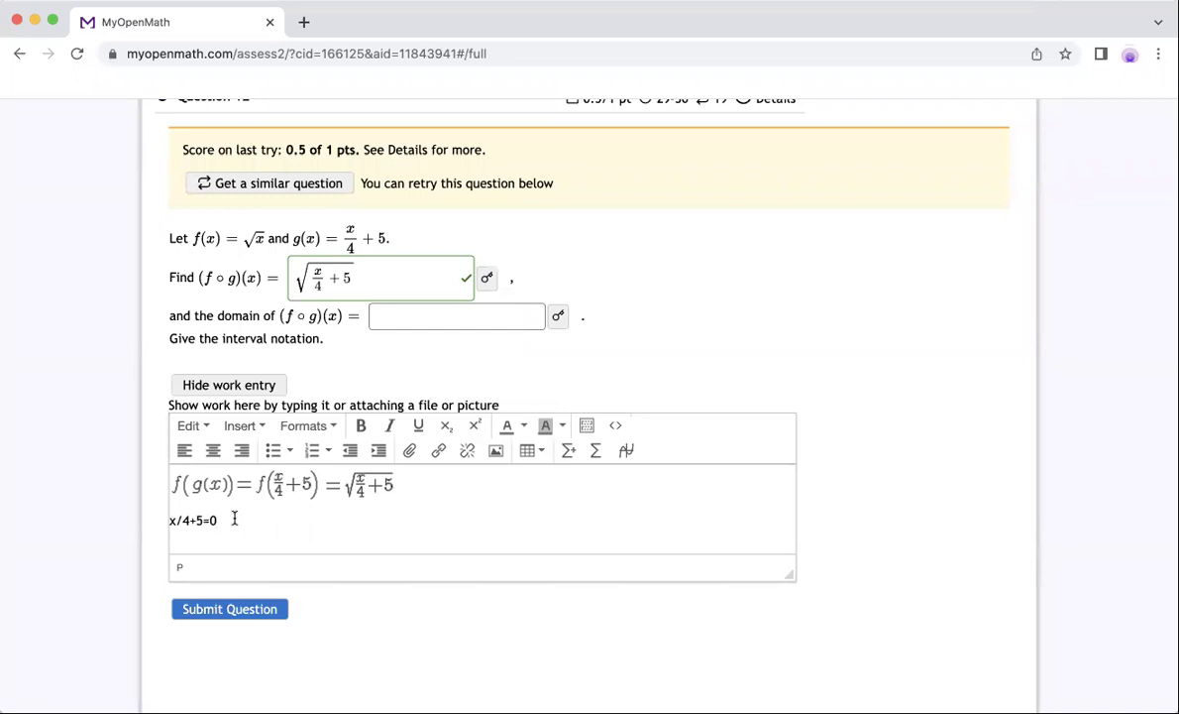
pyautogui.moveTo(234, 517); pyautogui.dragTo(156, 524)
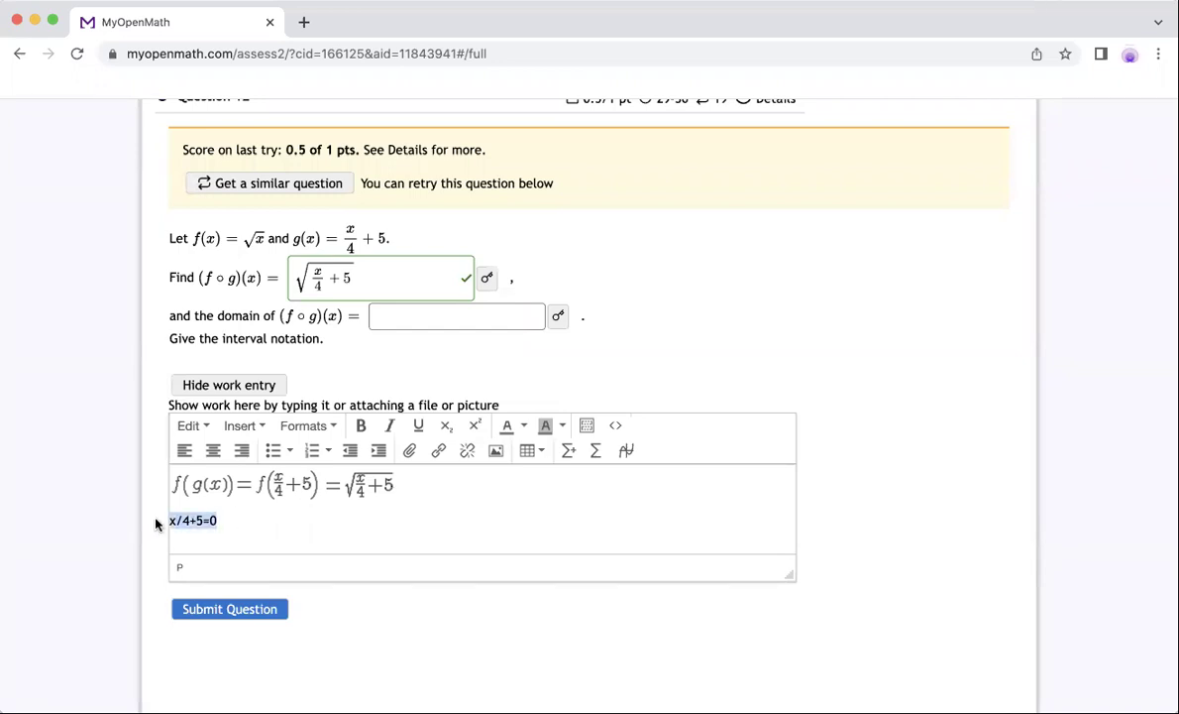
pyautogui.click(569, 455)
pyautogui.click(224, 517)
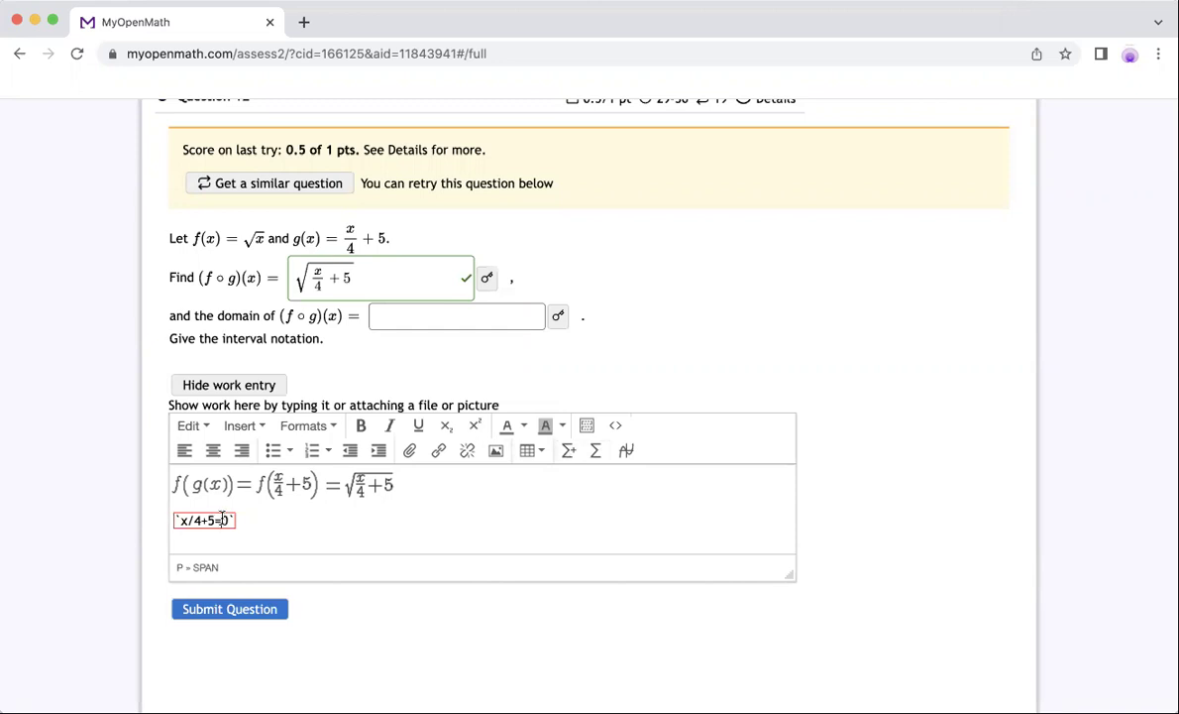
pyautogui.press('BackSpace')
pyautogui.write('>=')
pyautogui.click(268, 523)
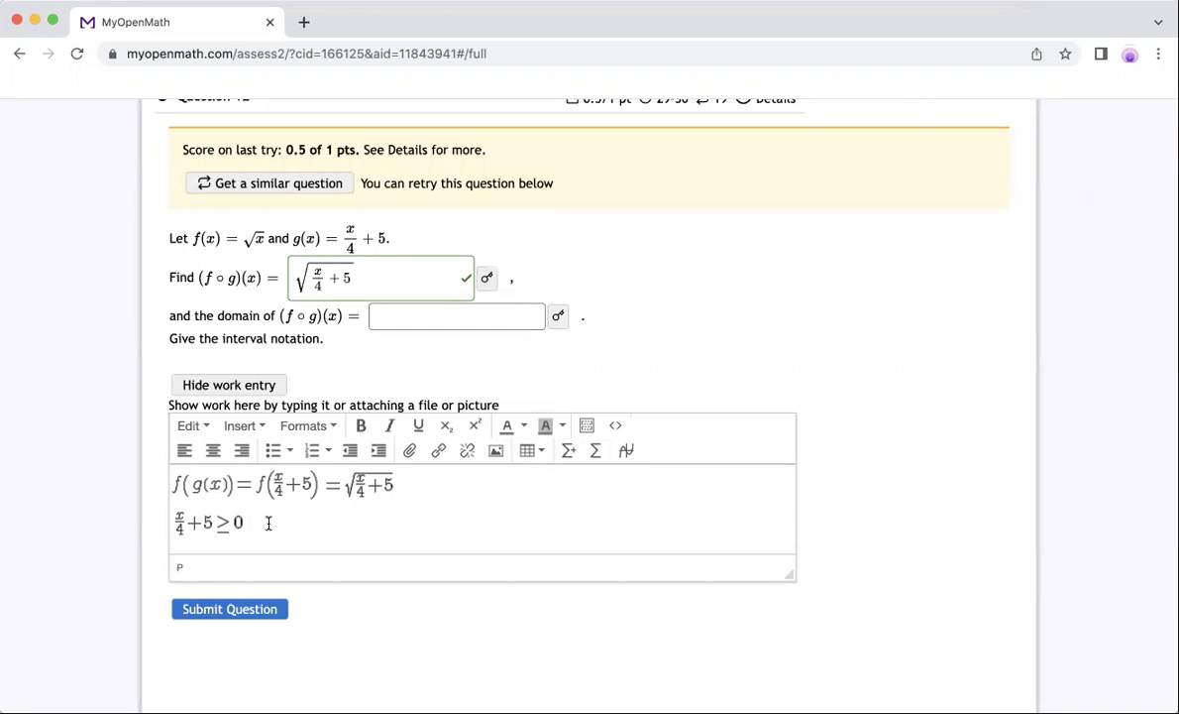
# Step: Append a comma and the inequality x/4>=-5 to the second work line, formatted as math
pyautogui.write(', x>=')
pyautogui.click(263, 522)
pyautogui.write('/4>=-5')
pyautogui.moveTo(302, 522); pyautogui.dragTo(241, 523)
pyautogui.click(570, 451)
# Step: Append the solution x>= -20 to the end of the second work line and format it as math
pyautogui.click(503, 518)
pyautogui.write('x>= -20')
pyautogui.moveTo(378, 520); pyautogui.dragTo(321, 524)
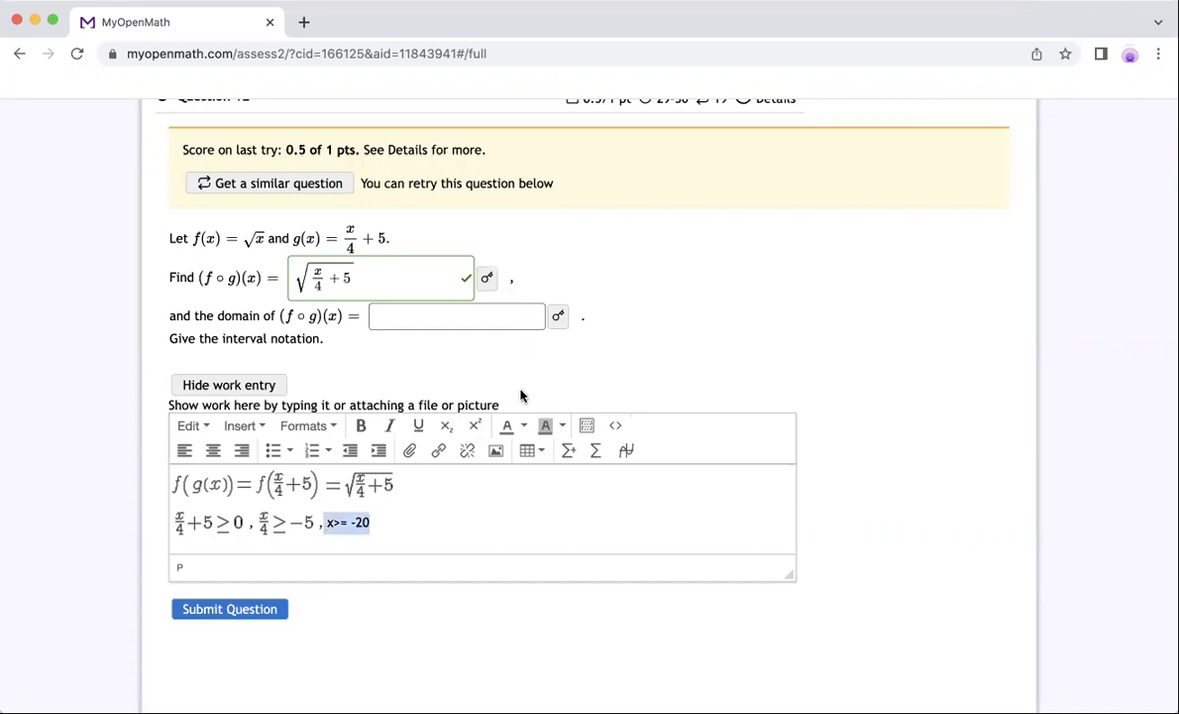
pyautogui.click(567, 451)
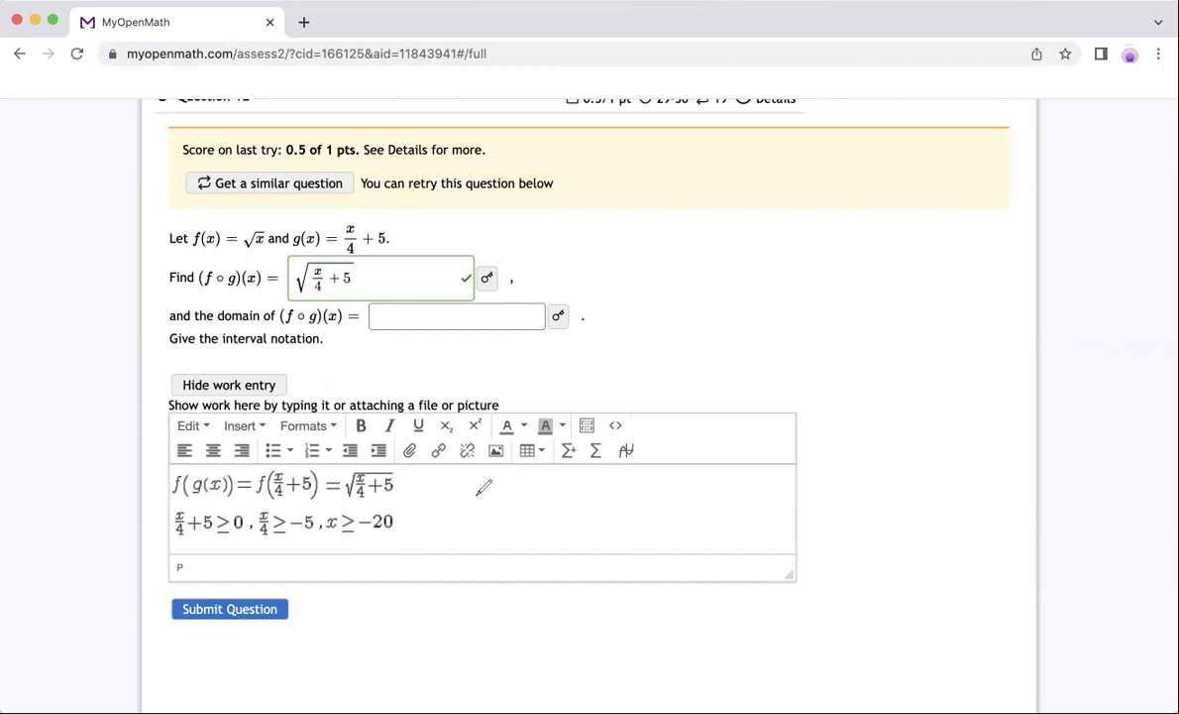
# Step: Draw a red number line beside the work, marked at -20 and shaded to the right of that point
pyautogui.moveTo(476, 494); pyautogui.dragTo(651, 489)
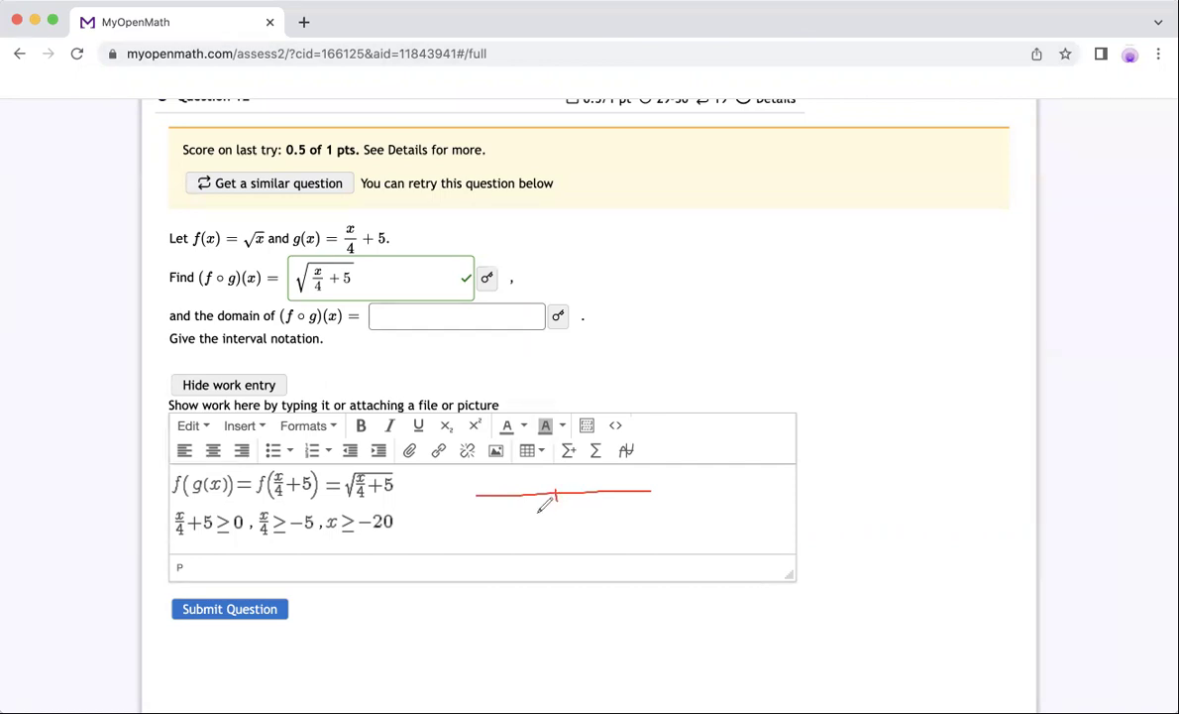
pyautogui.moveTo(556, 490)
pyautogui.mouseDown()
pyautogui.moveTo(551, 512)
pyautogui.moveTo(575, 523)
pyautogui.moveTo(599, 505)
pyautogui.moveTo(592, 499)
pyautogui.mouseUp()
pyautogui.moveTo(568, 480)
pyautogui.mouseDown()
pyautogui.moveTo(647, 479)
pyautogui.moveTo(555, 490)
pyautogui.mouseUp()
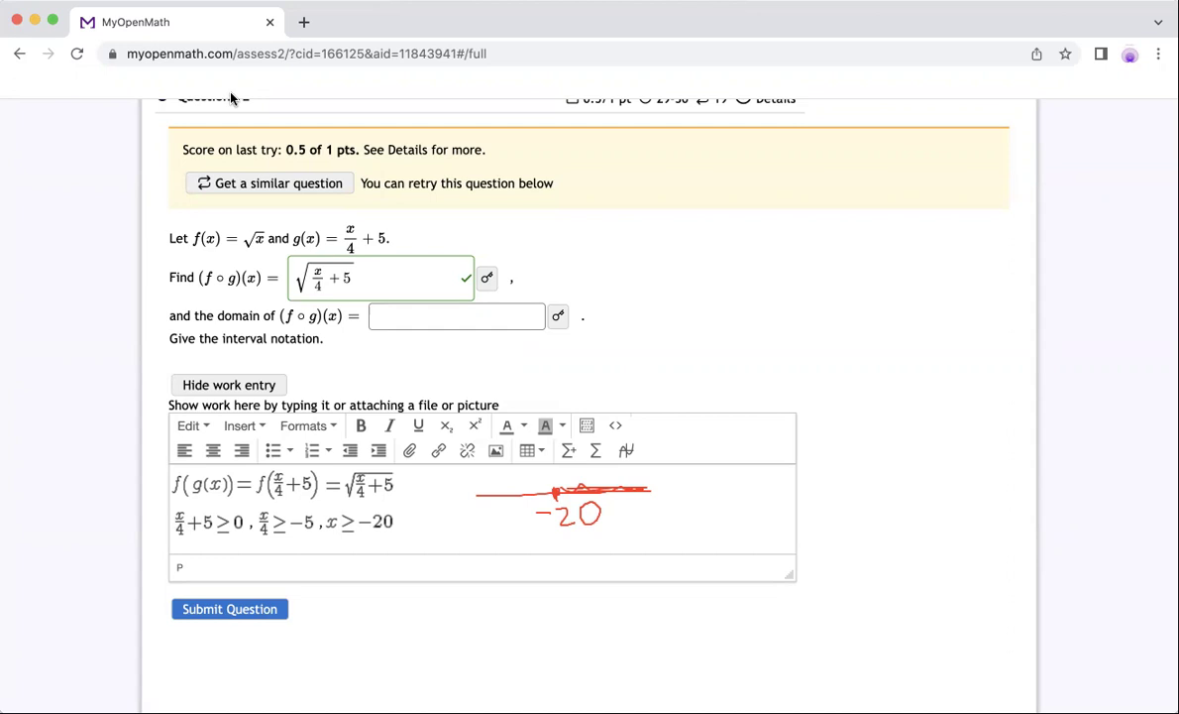
# Step: Enter the interval [-20,∞) as the domain of (f∘g)(x) and submit the question
pyautogui.click(385, 319)
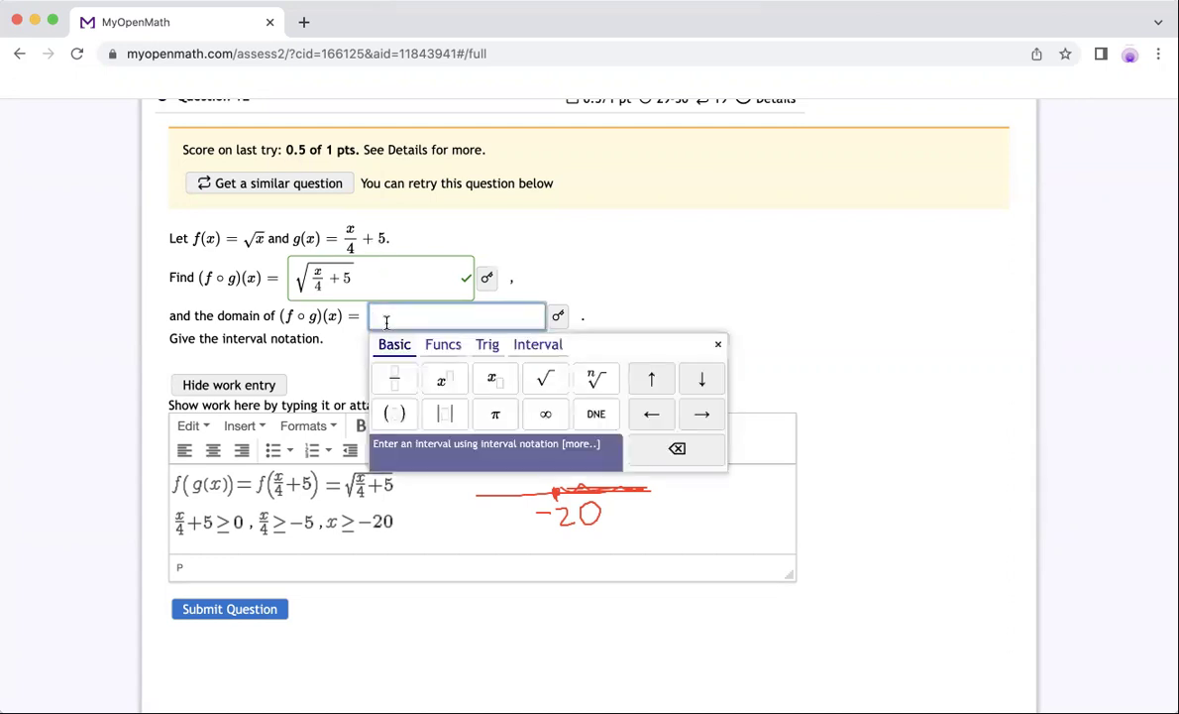
pyautogui.write('[')
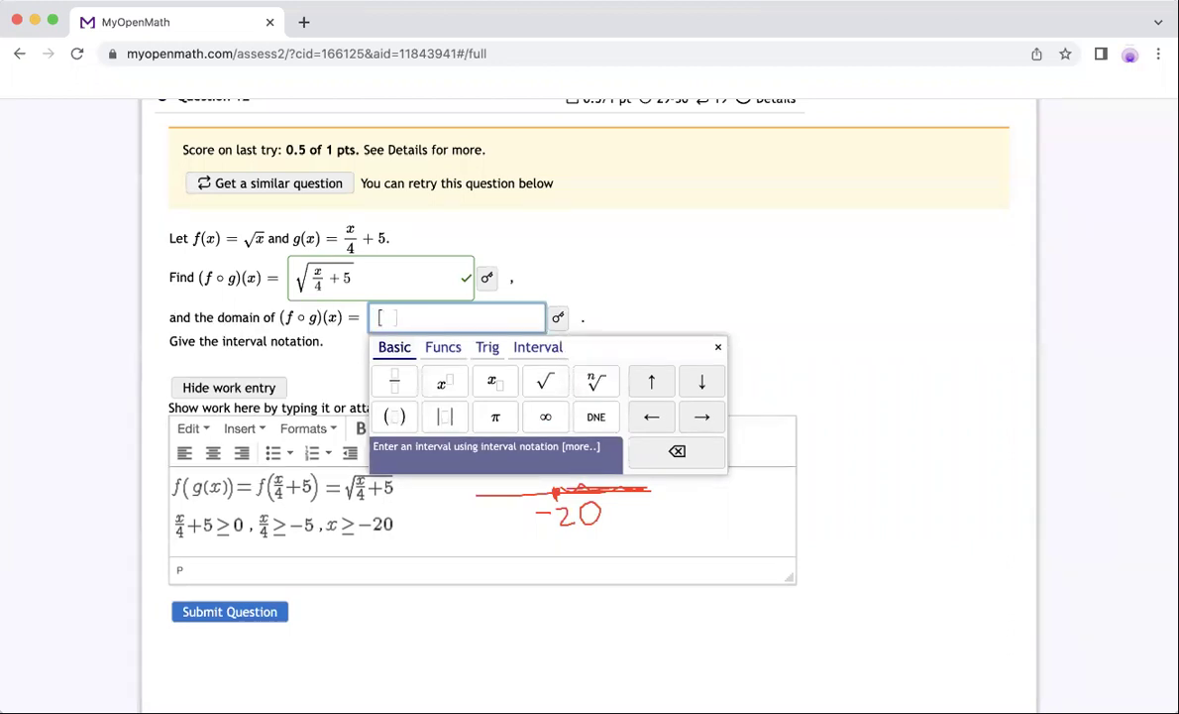
pyautogui.write('-2')
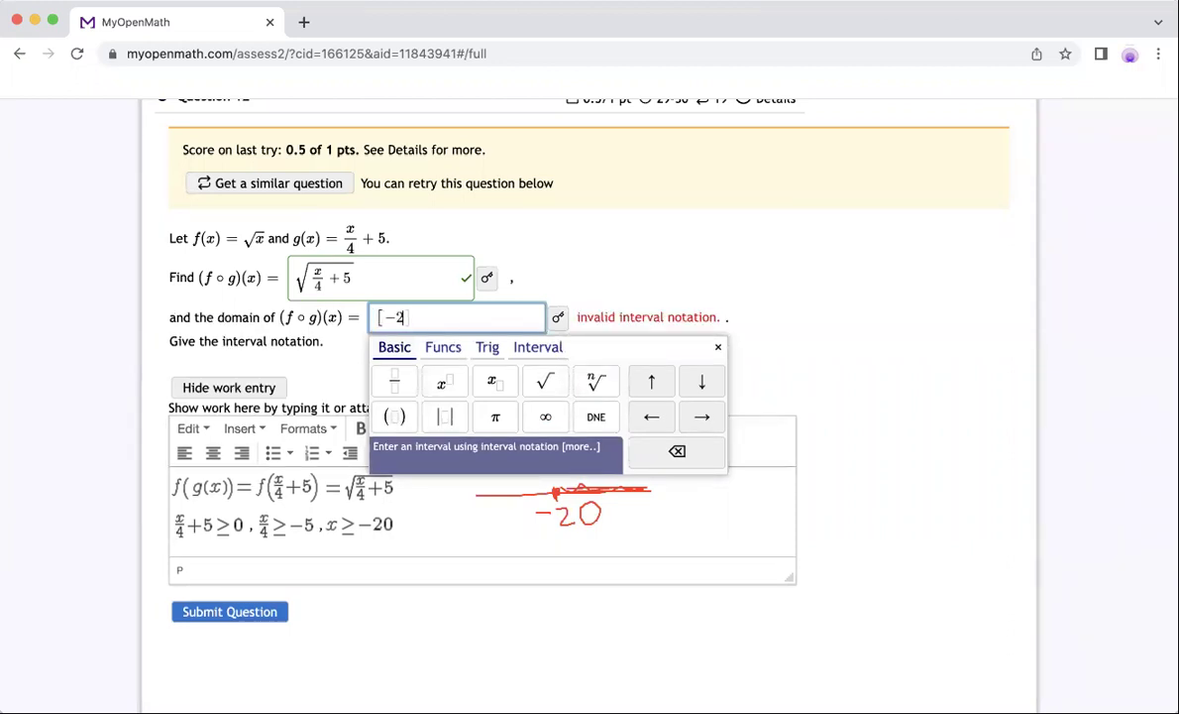
pyautogui.write('0,')
pyautogui.write('oo')
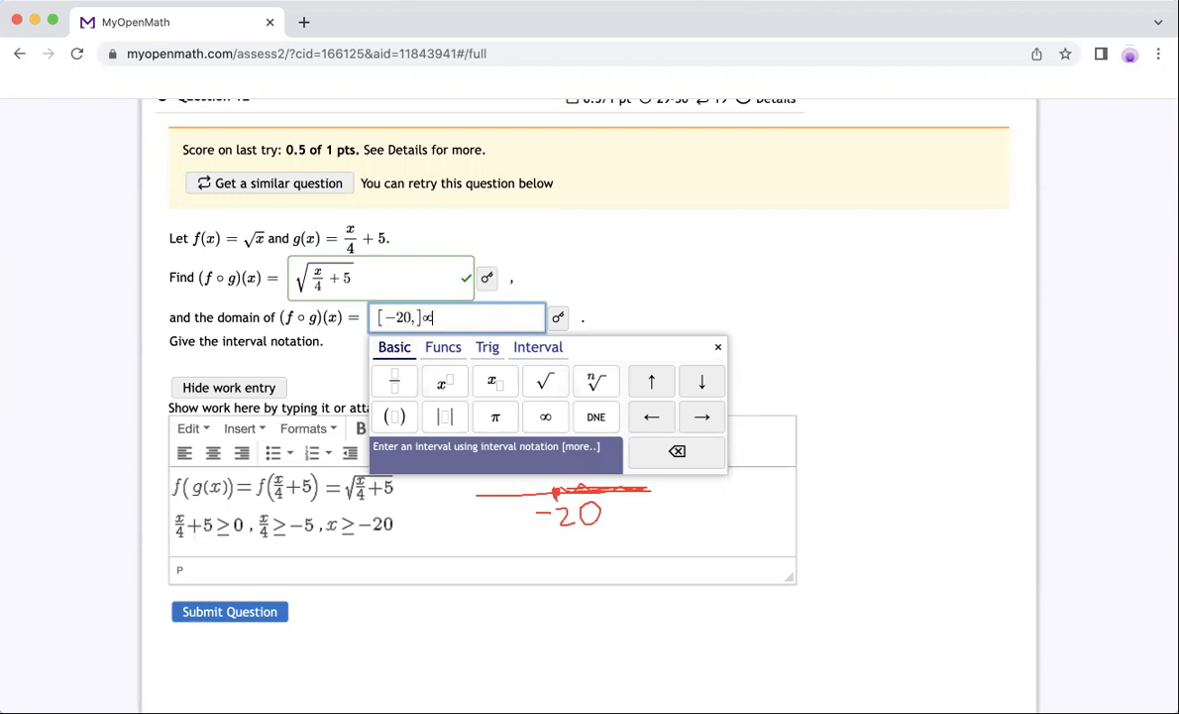
pyautogui.write(')')
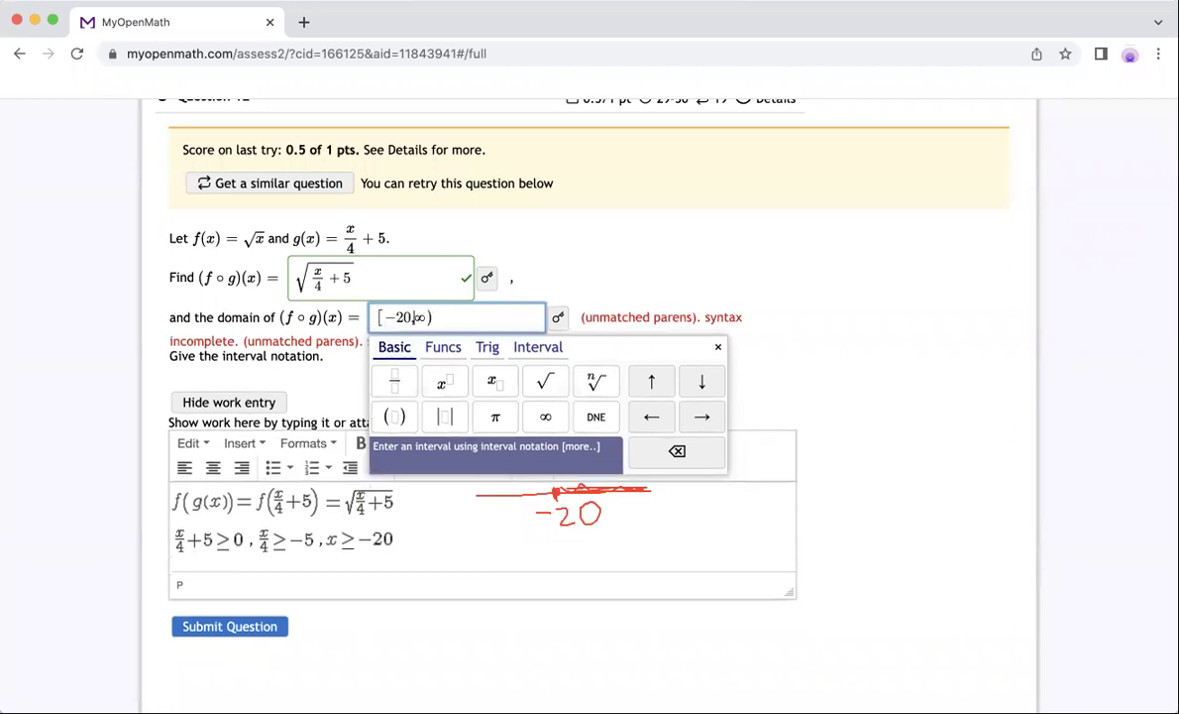
pyautogui.click(582, 288)
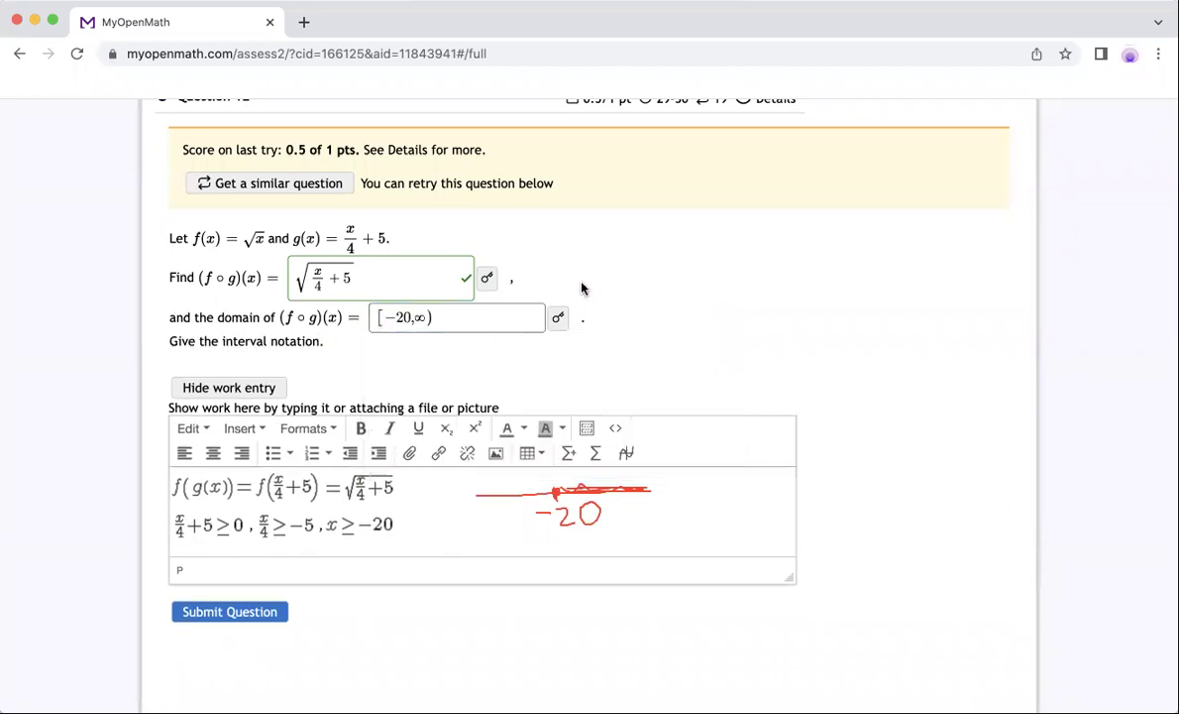
pyautogui.click(251, 614)
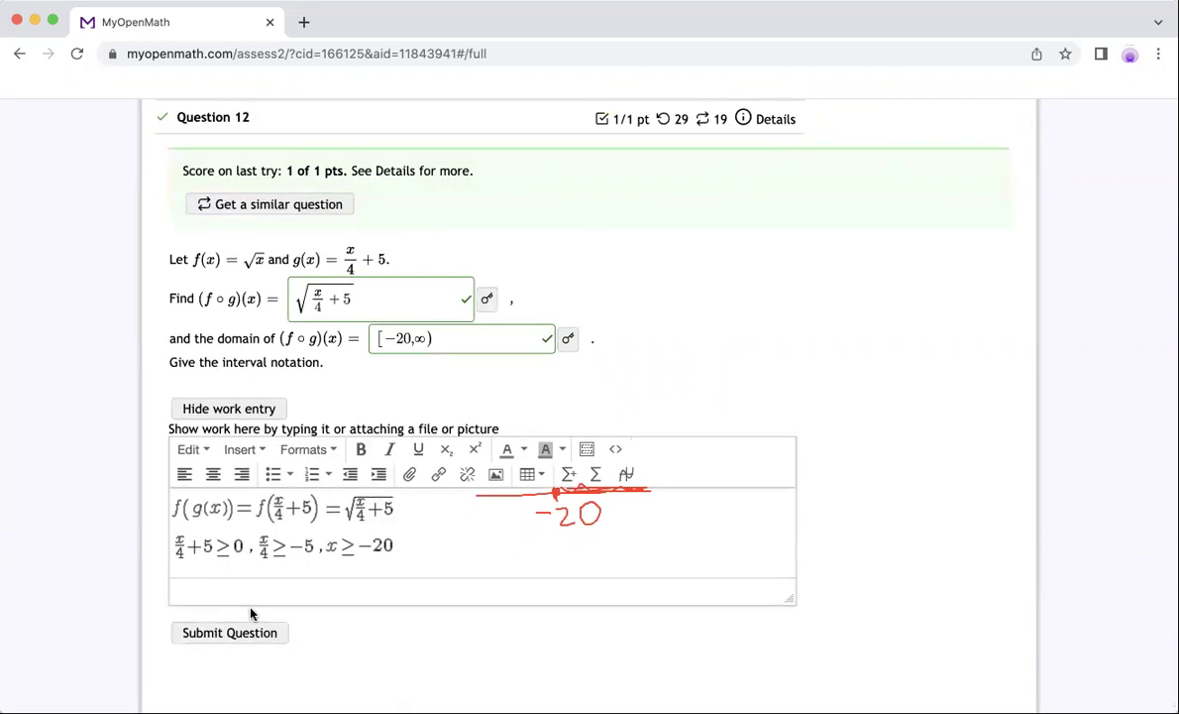